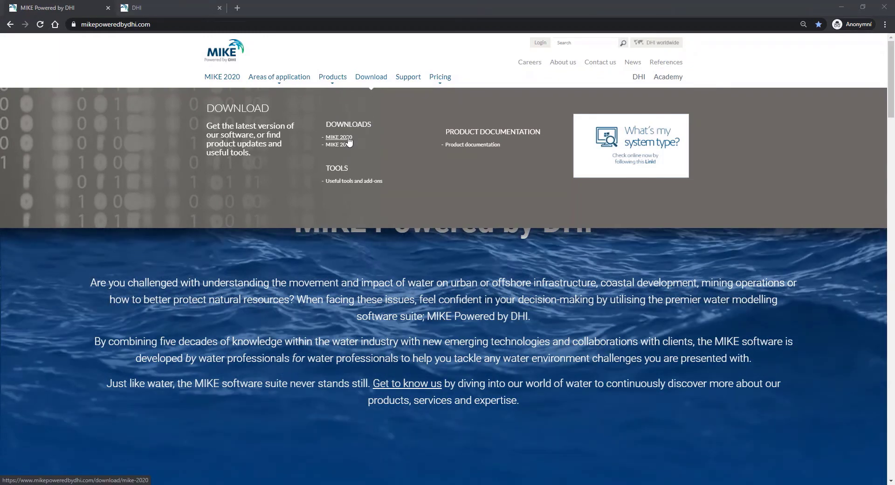
Step: Go to the MIKE 2020 downloads page and its CITIES product list
click(339, 137)
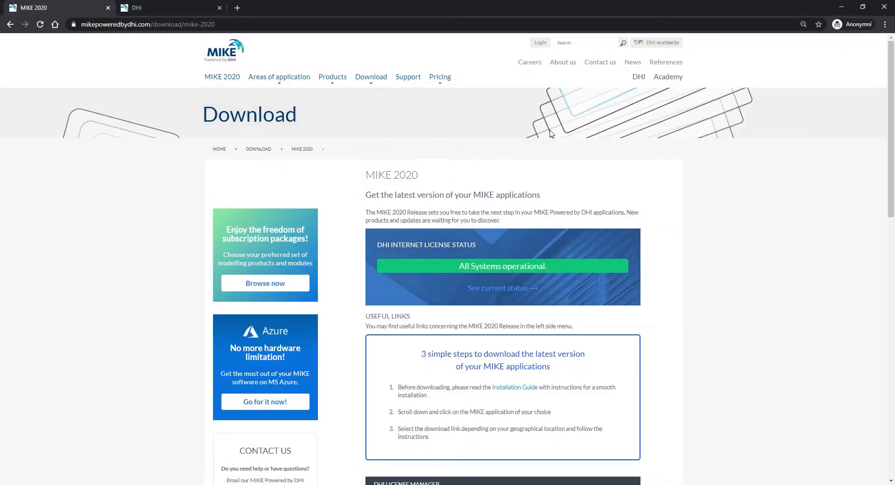
scroll(549, 133, down, 3)
scroll(549, 133, down, 3)
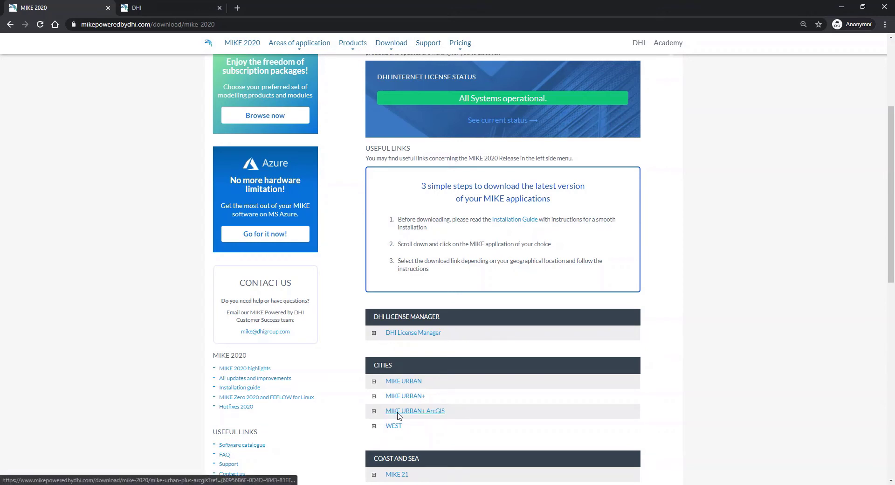
Step: Go to the MIKE URBAN+ ArcGIS product page with its regional download options
click(399, 410)
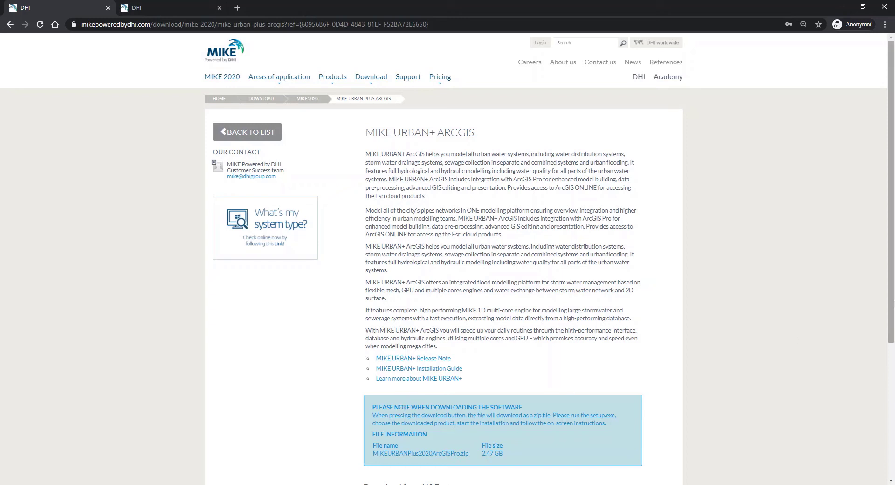
drag(891, 307, 891, 398)
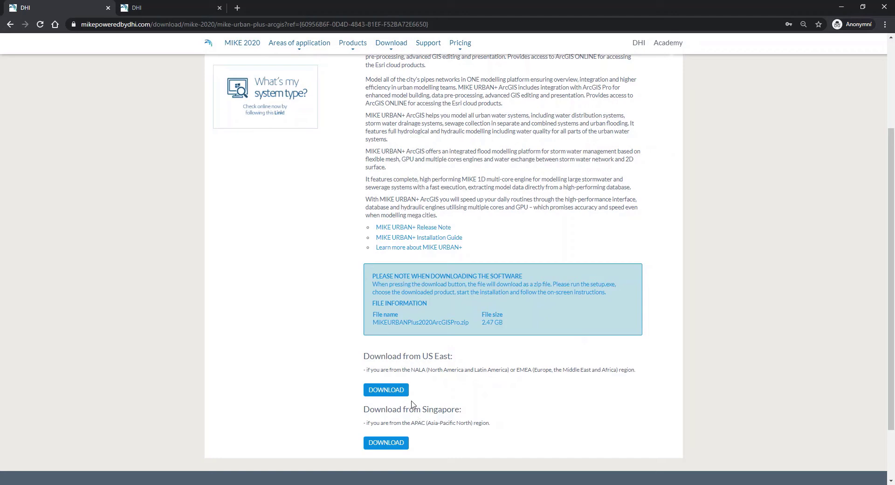
Step: Request the US East download and choose Register from the login prompt
click(387, 389)
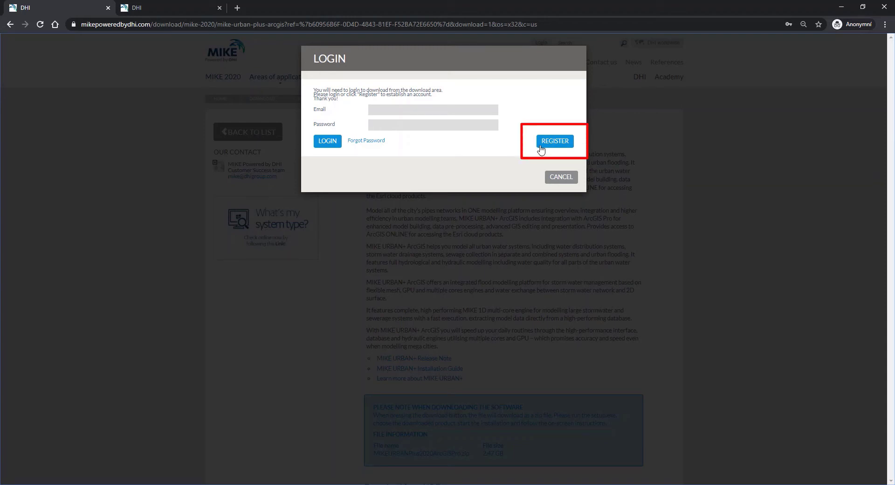
click(543, 143)
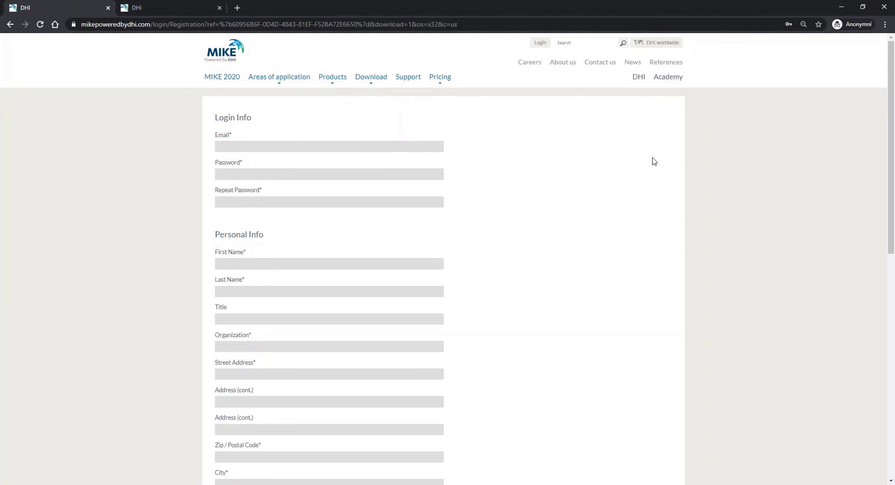
scroll(653, 161, down, 2)
scroll(653, 162, down, 2)
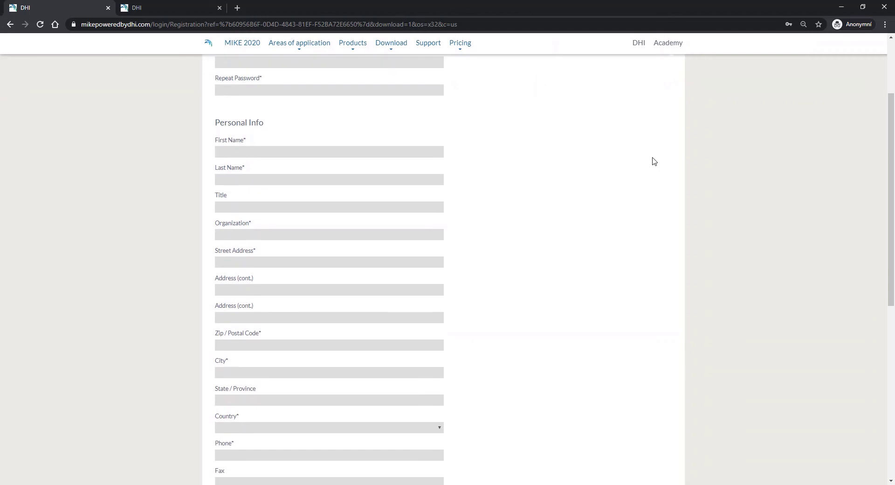
scroll(653, 161, down, 1)
scroll(653, 161, down, 1)
scroll(653, 162, down, 1)
scroll(653, 161, down, 1)
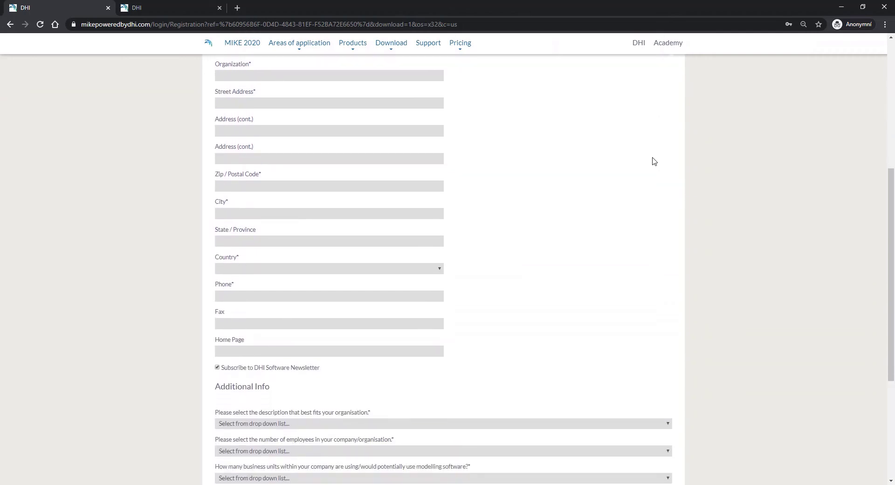
scroll(653, 161, down, 1)
scroll(653, 161, down, 1)
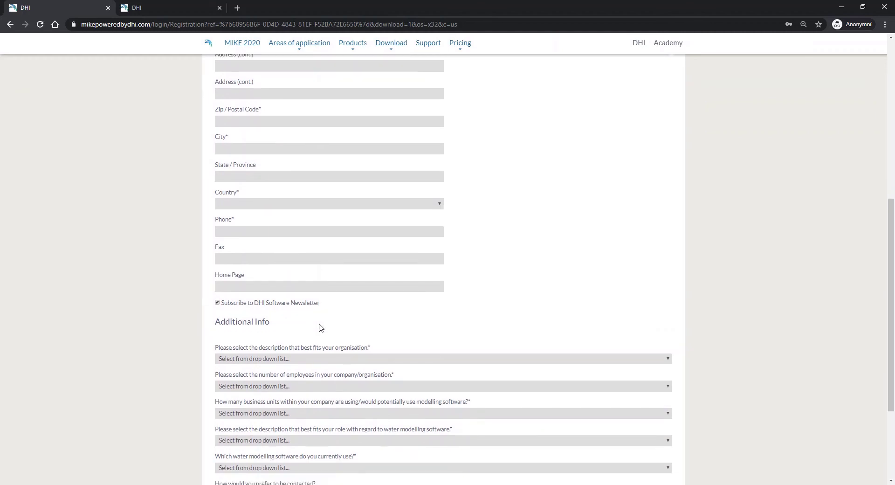
scroll(320, 326, down, 3)
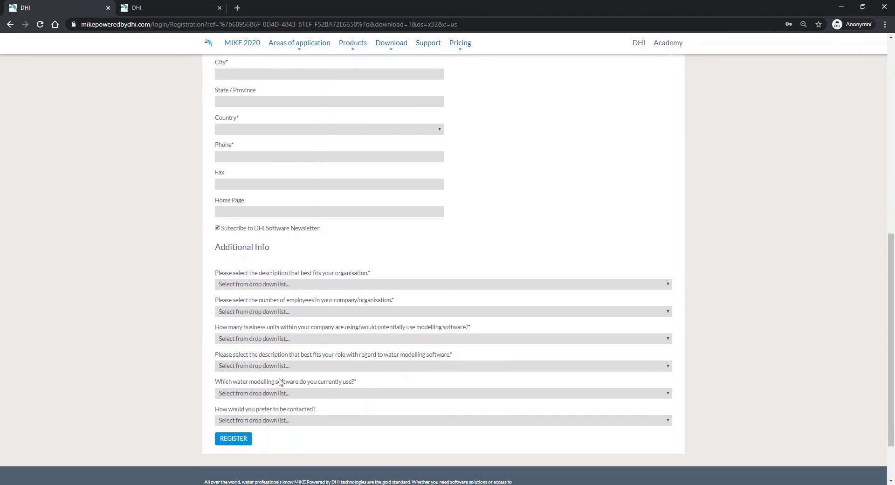